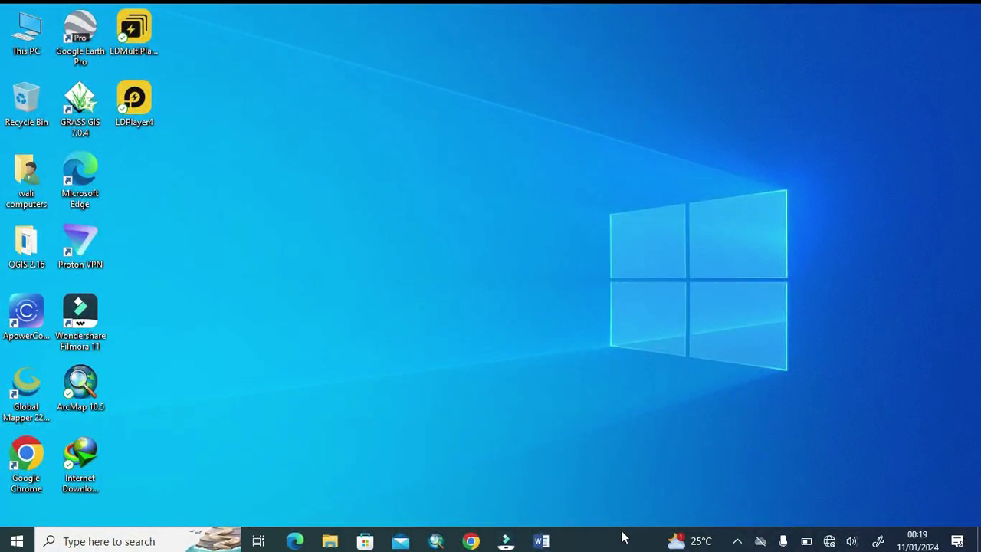
Step: Review the index formulas in the Word document, then bring ArcMap back up
left_click(544, 542)
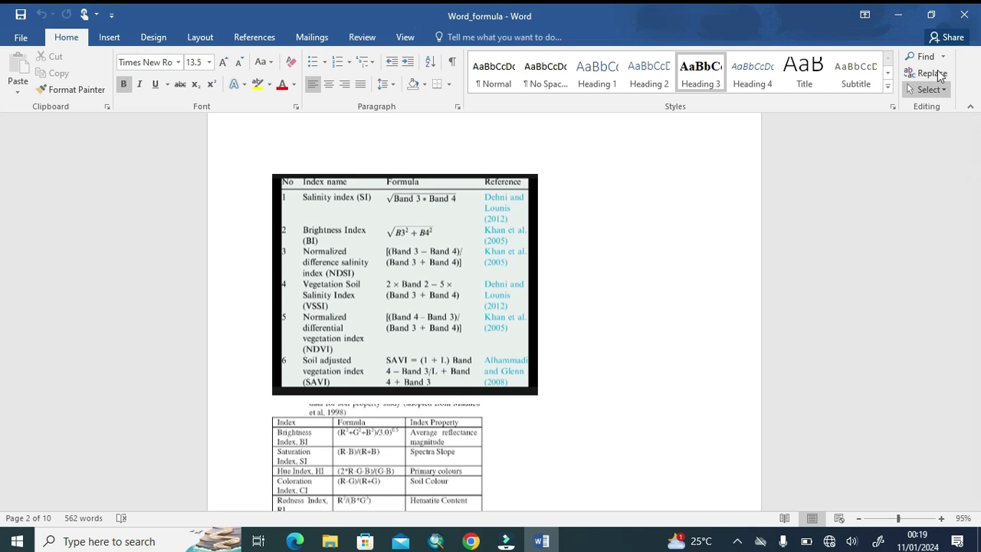
left_click(895, 19)
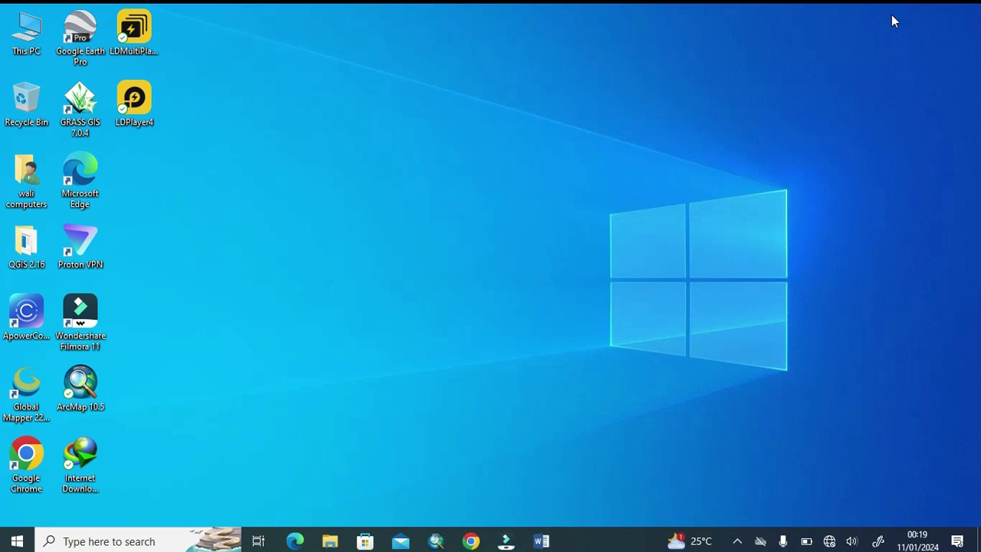
left_click(436, 542)
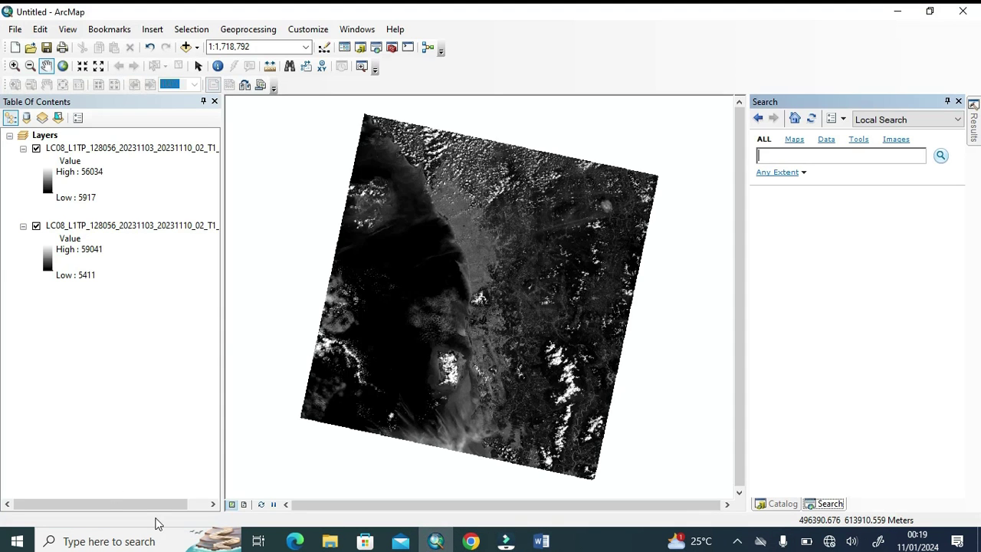
Step: Search for 'raster calculator' and launch the Spatial Analyst Raster Calculator tool
left_click(212, 504)
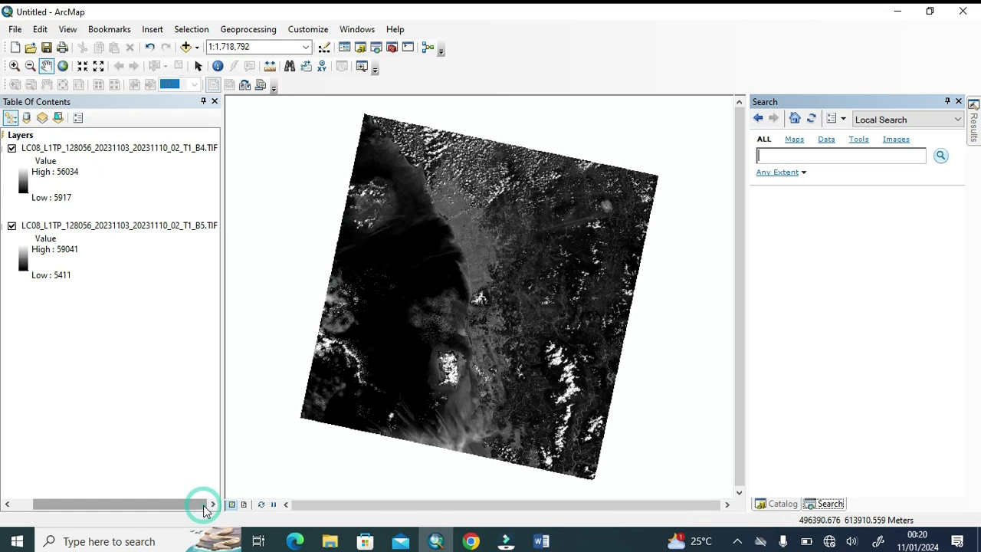
left_click(812, 155)
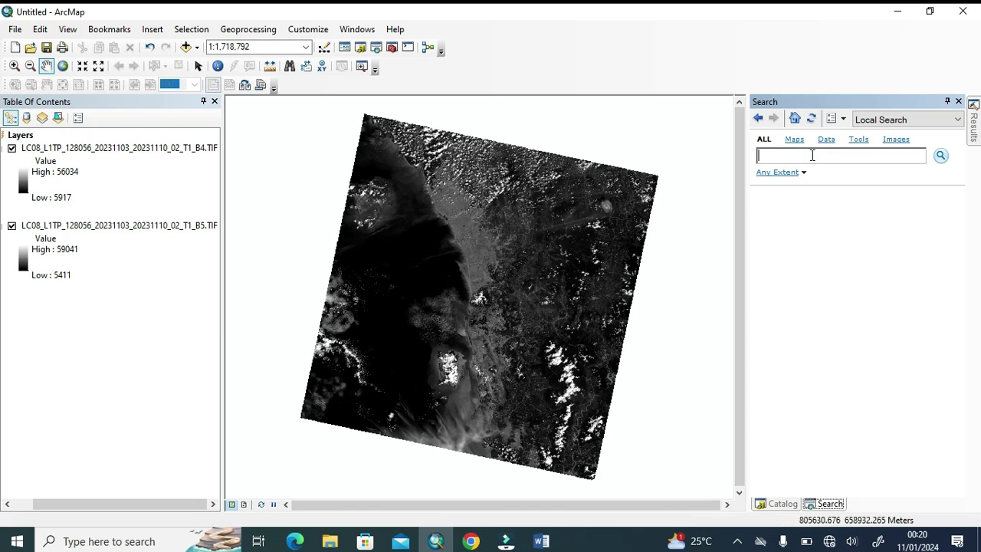
type("raster calculator")
key("Return")
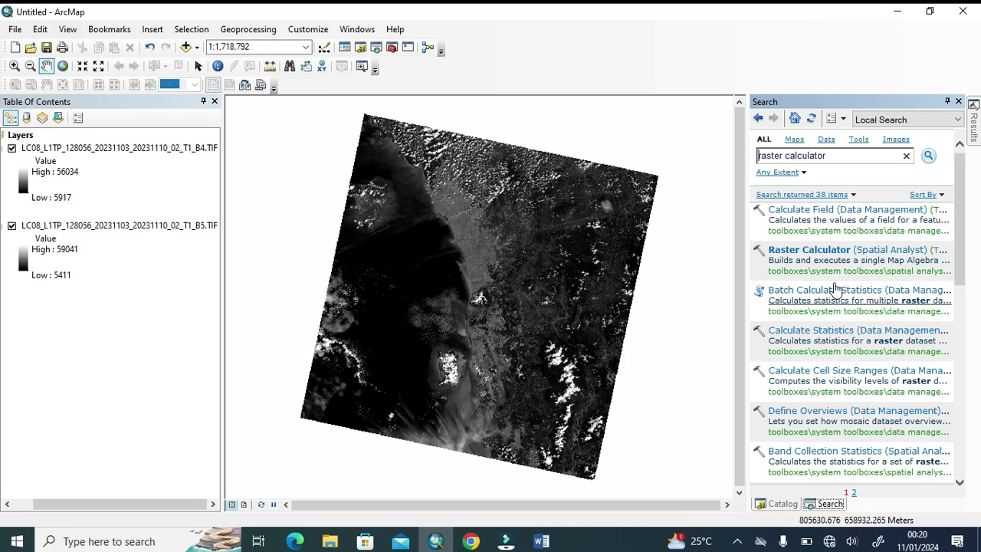
left_click(795, 253)
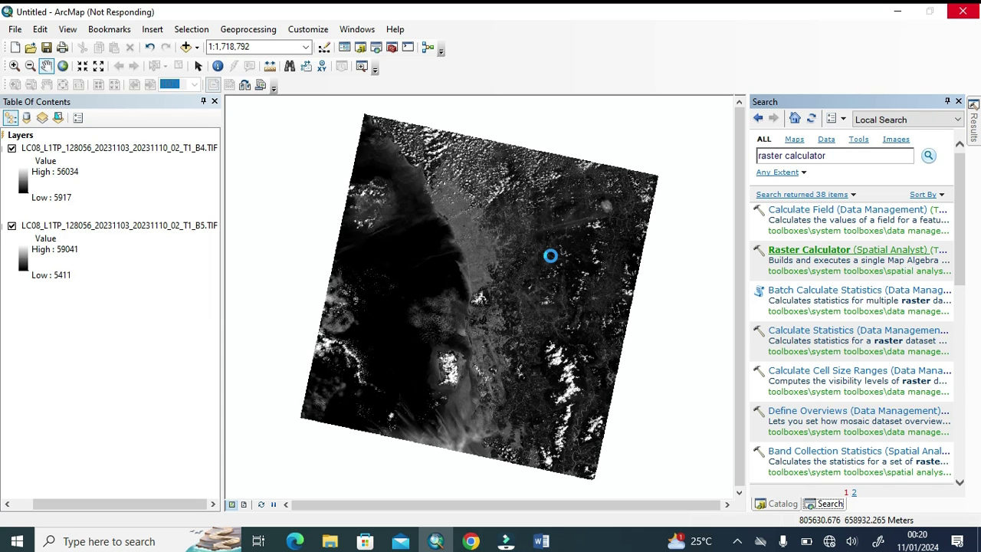
Step: While Raster Calculator loads, show the hidden tray icons and open the screen recorder
left_click(738, 542)
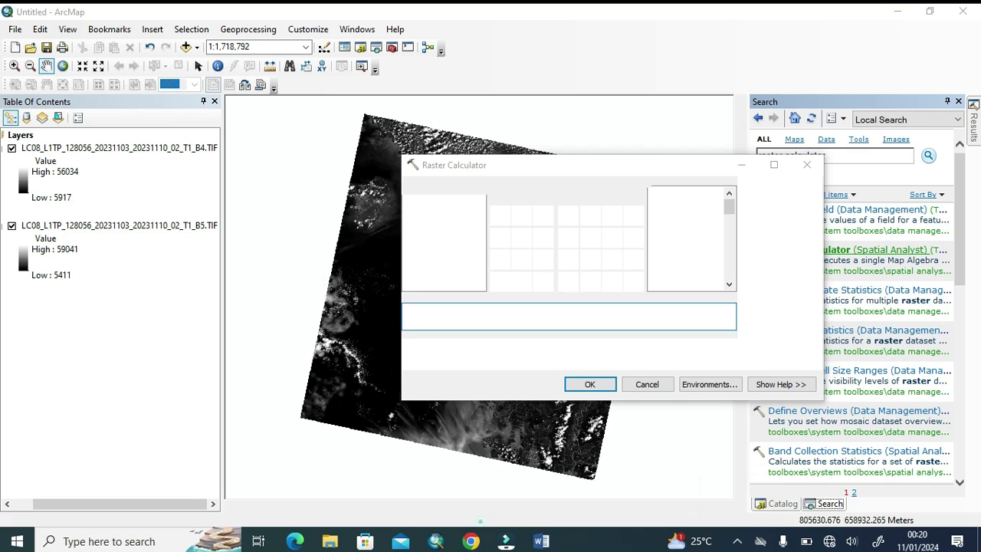
left_click(738, 542)
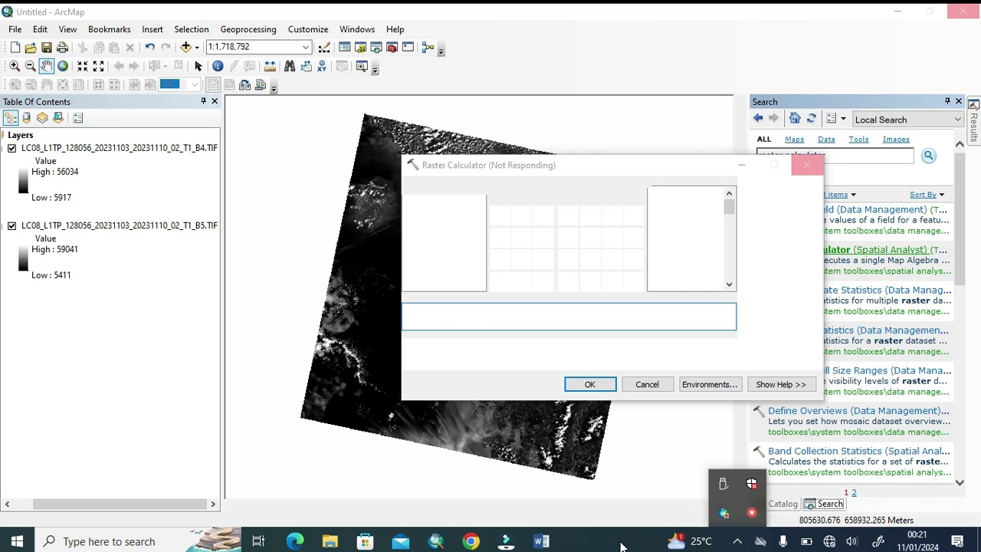
left_click(621, 543)
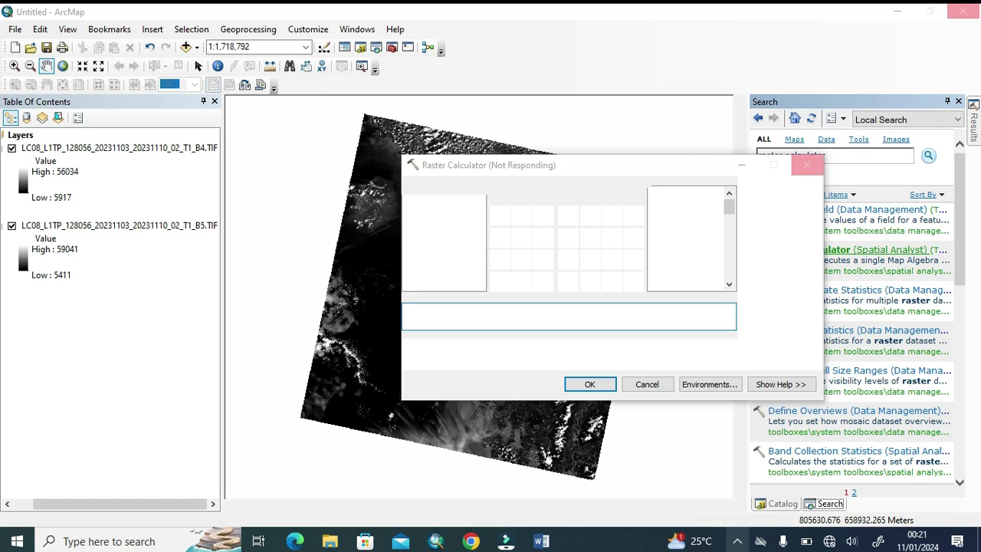
left_click(737, 541)
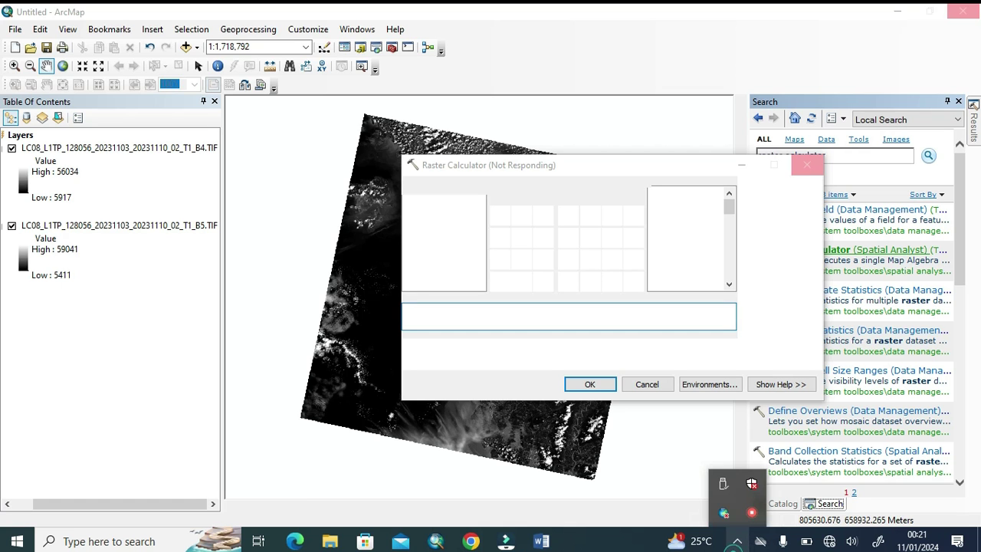
left_click(752, 515)
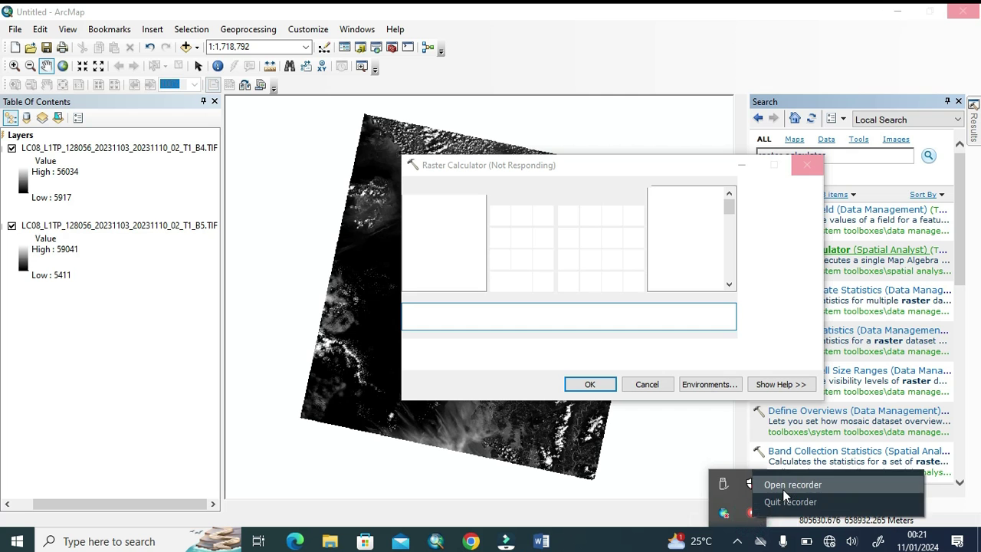
left_click(783, 486)
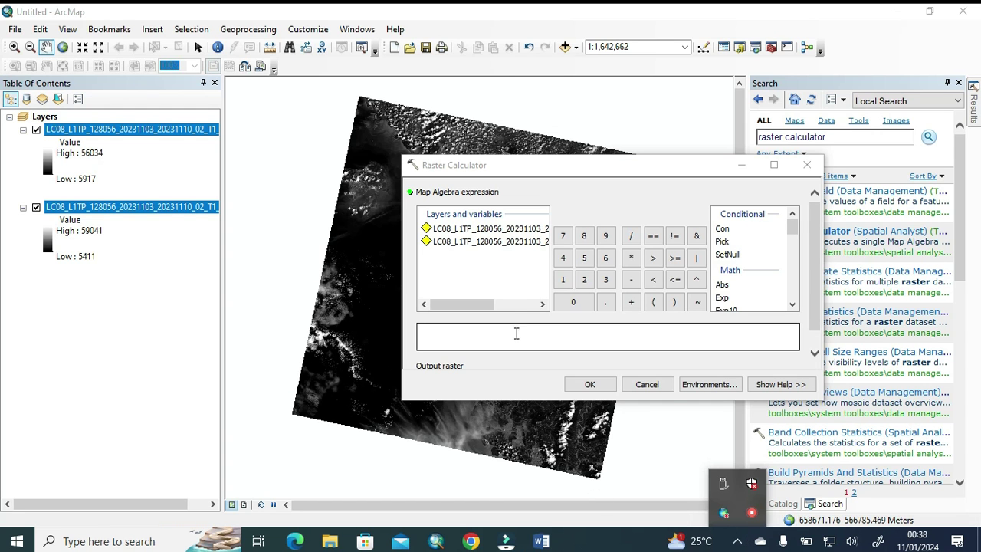
Step: Read the B4.TIF and B5.TIF layer names and recheck the NDSI formula in Word
left_click(521, 303)
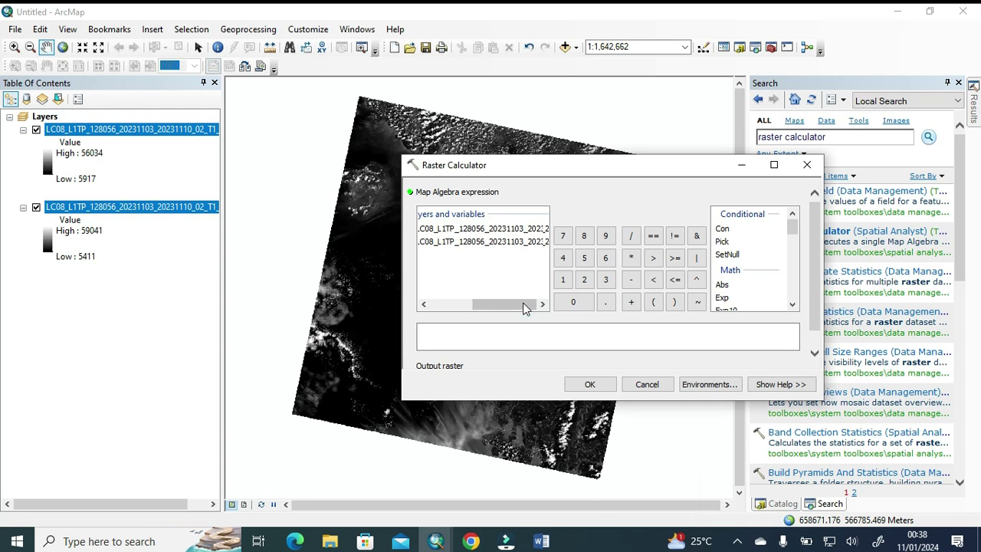
left_click(525, 306)
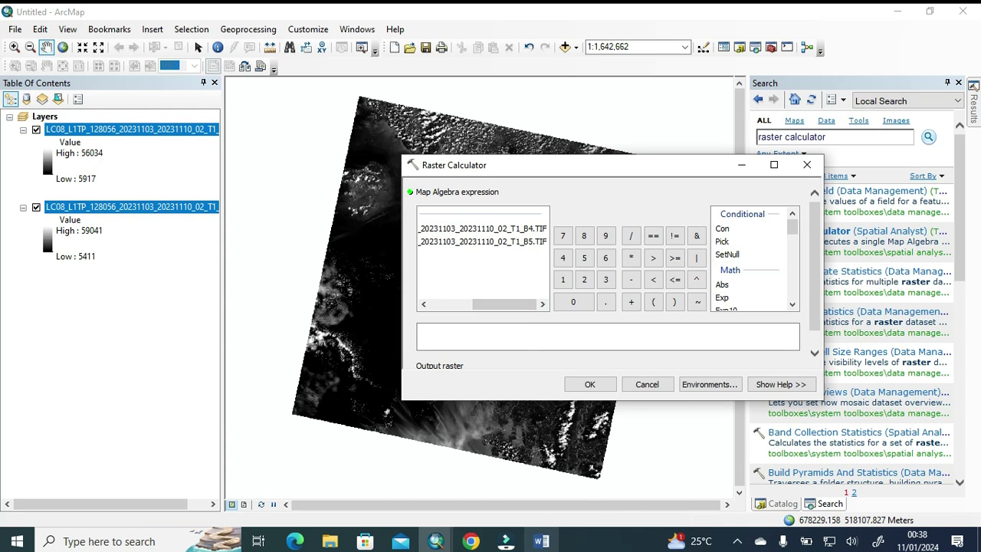
left_click(546, 542)
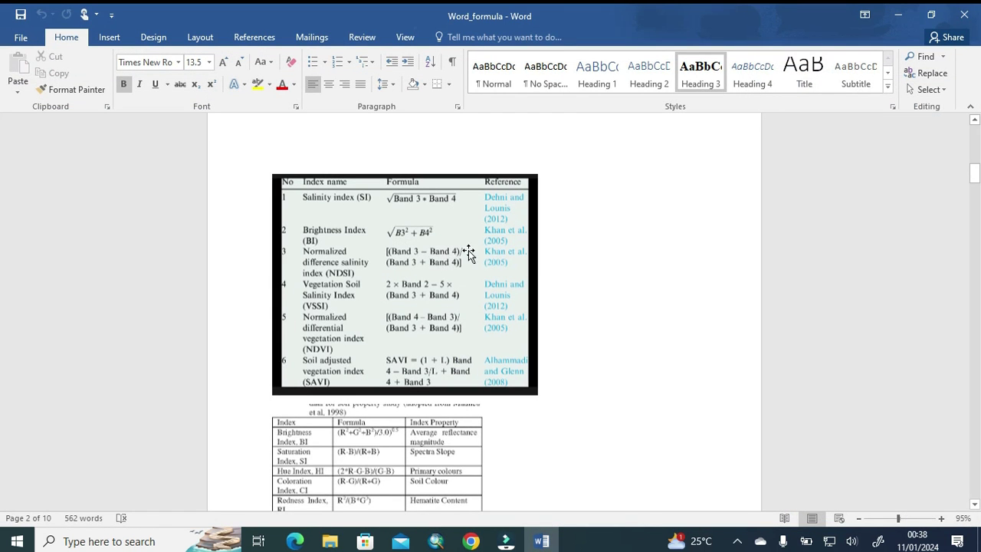
left_click(908, 14)
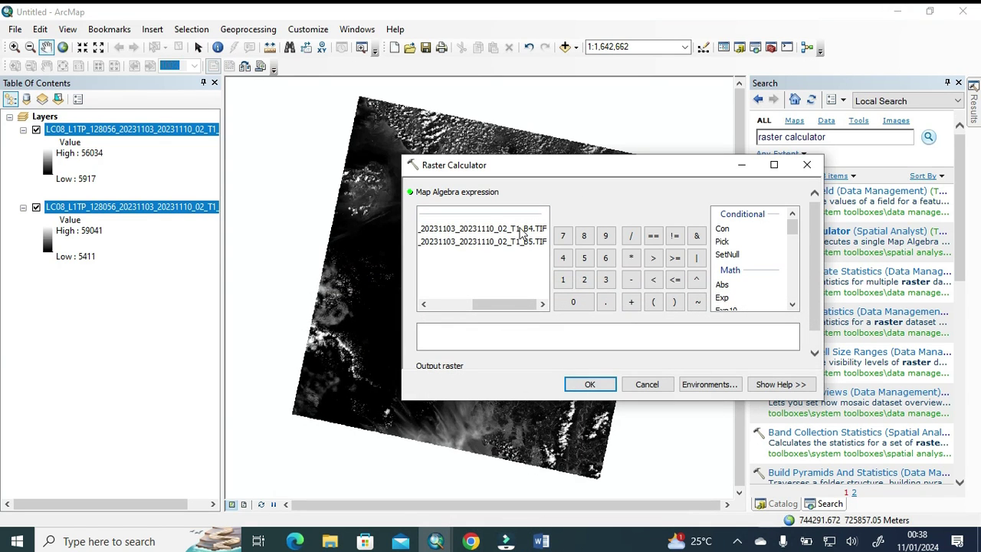
Step: Build the numerator Float(B4 - B5) in the Map Algebra expression
left_click(792, 304)
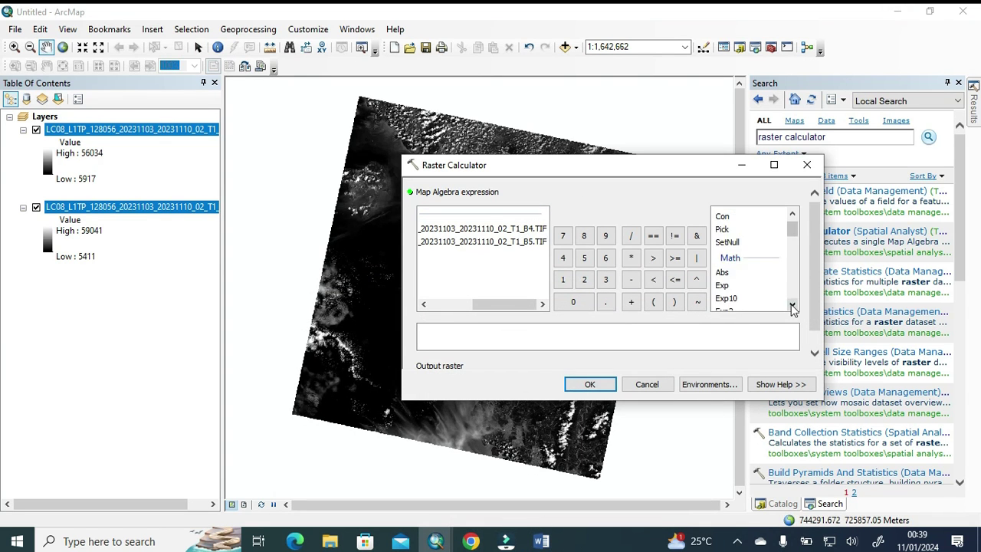
left_click(792, 304)
left_click(791, 304)
left_click(791, 304)
double_click(724, 288)
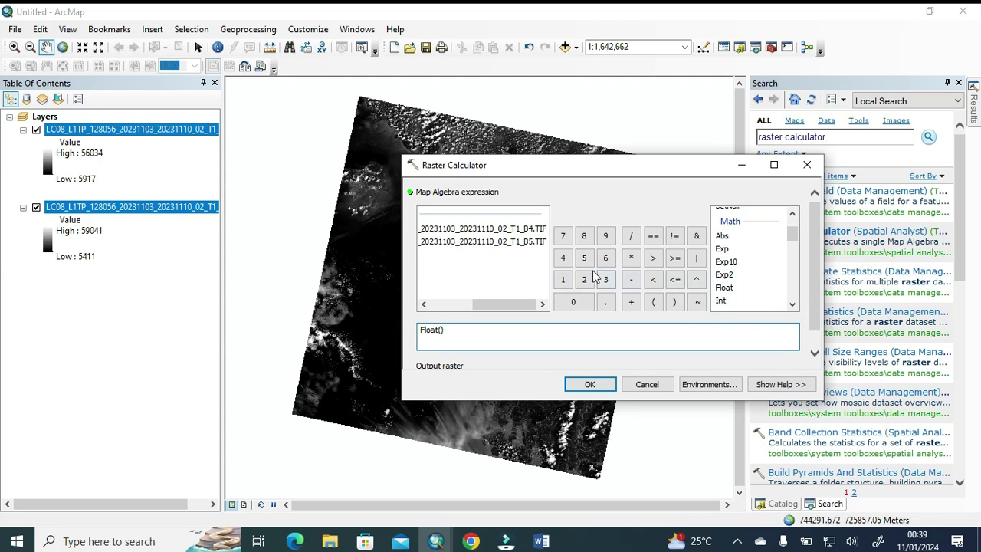
double_click(530, 229)
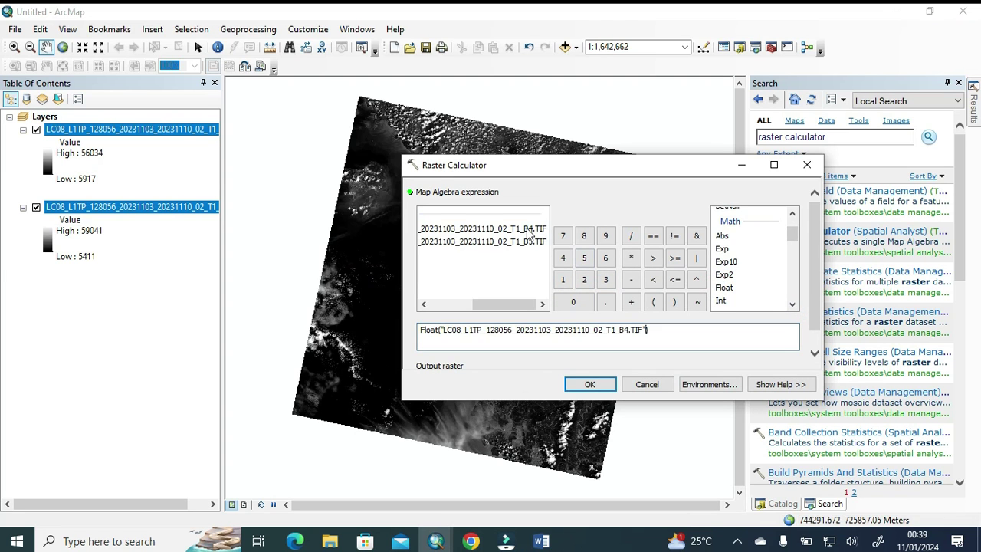
left_click(631, 279)
double_click(495, 242)
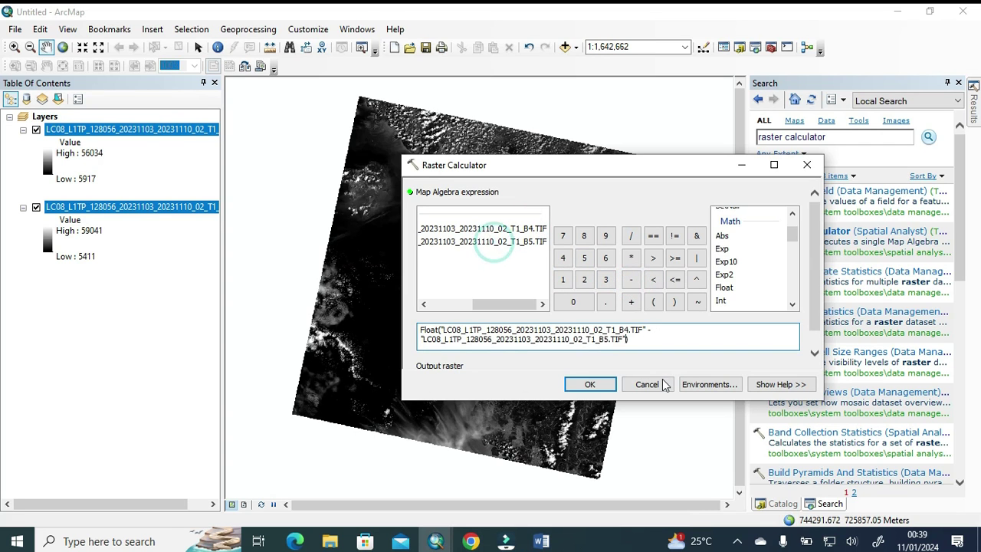
Step: Divide it by Float(B4 + B5) to complete the NDSI ratio
left_click(654, 341)
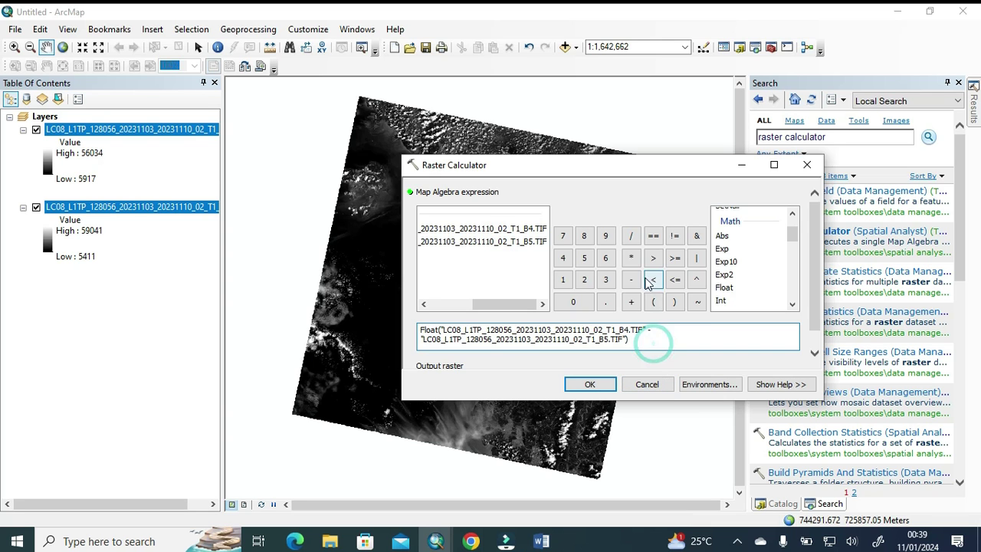
left_click(632, 237)
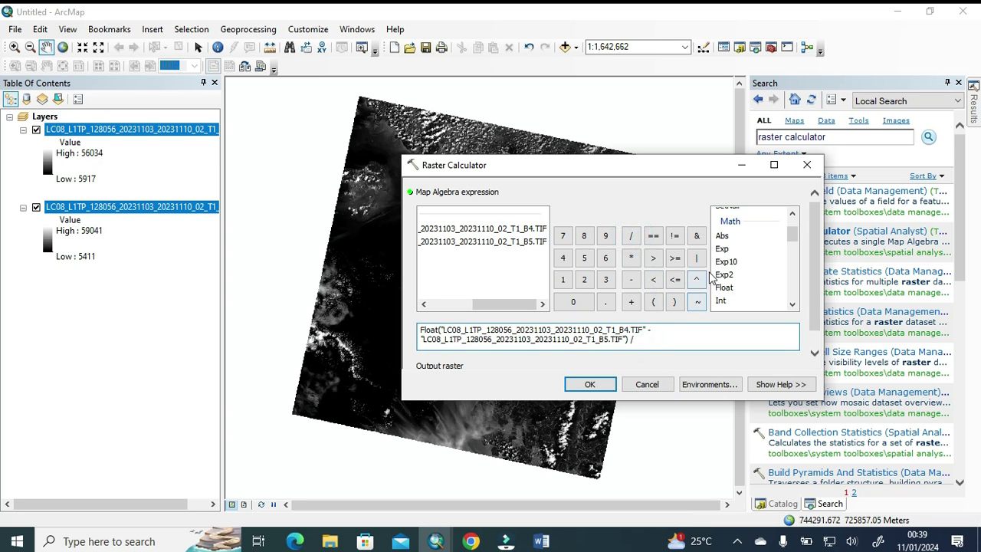
double_click(725, 289)
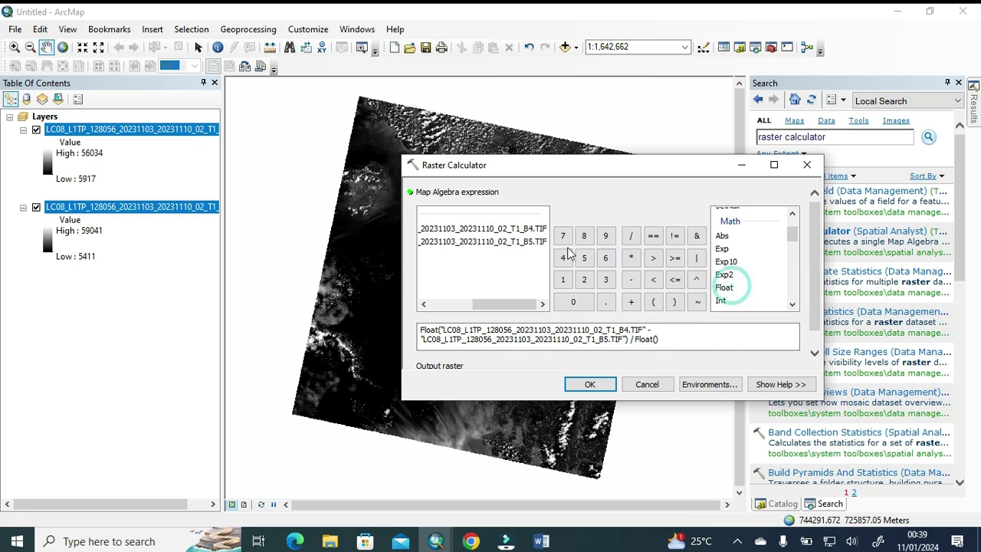
double_click(529, 230)
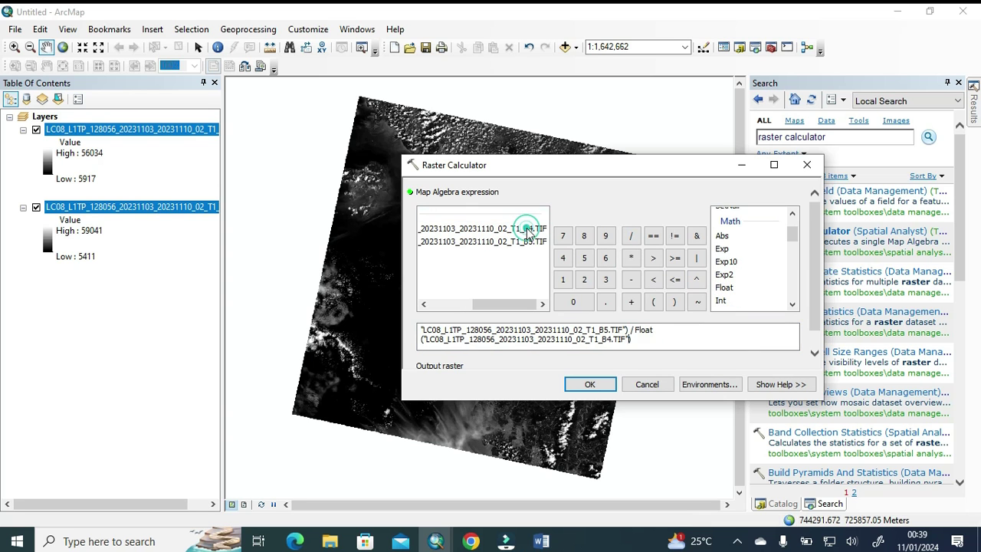
left_click(632, 301)
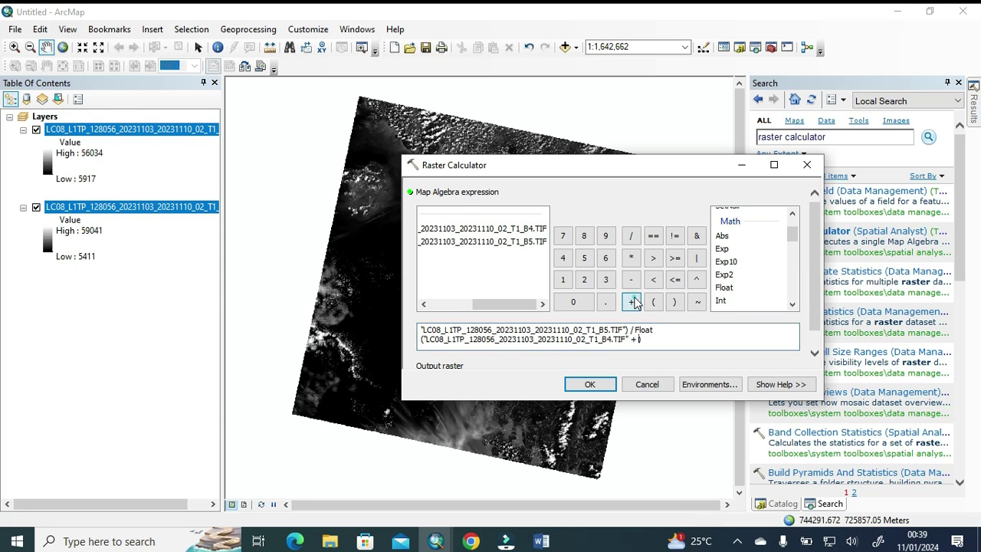
double_click(529, 242)
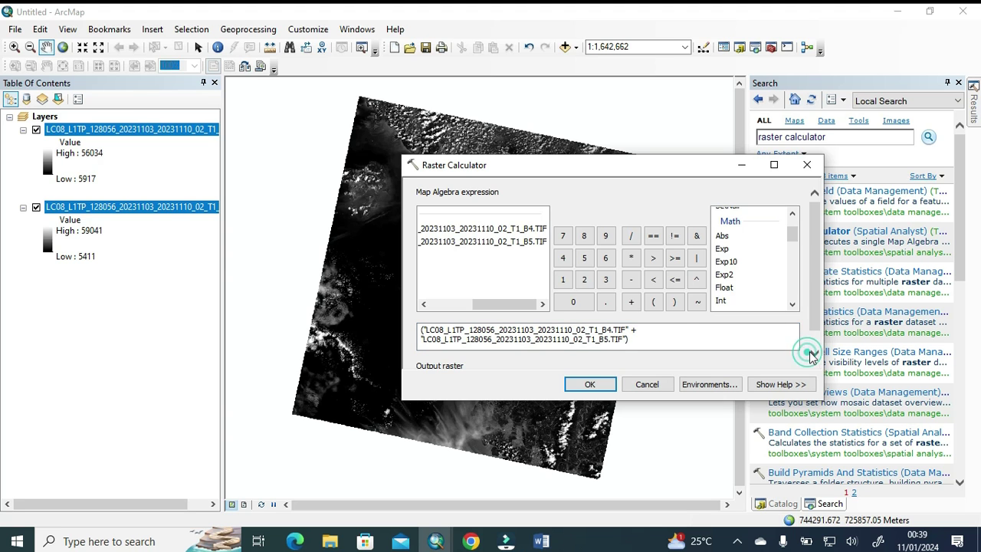
Step: Save the output raster as NDSI_Malaysia in the punjab_DEM_shp.gdb geodatabase
left_click(813, 355)
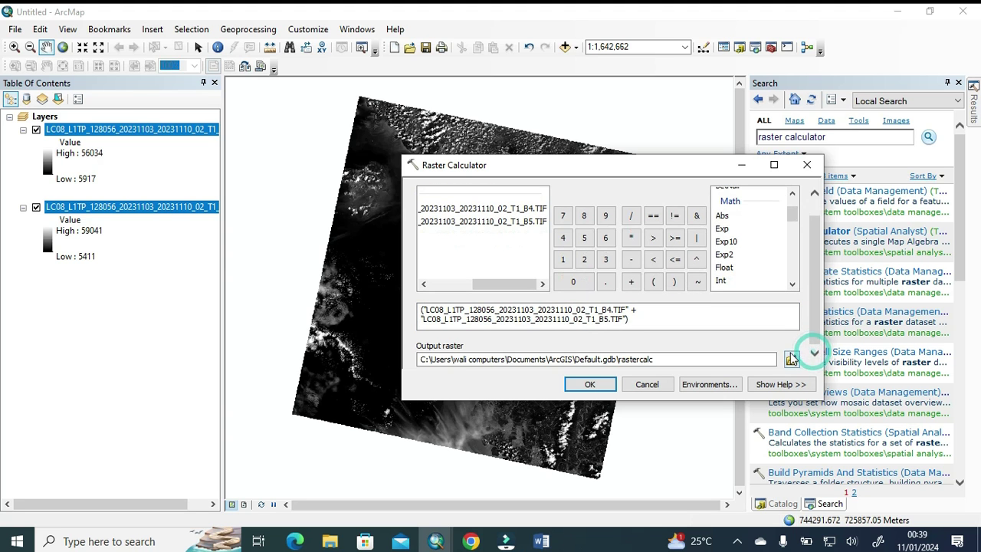
left_click(791, 358)
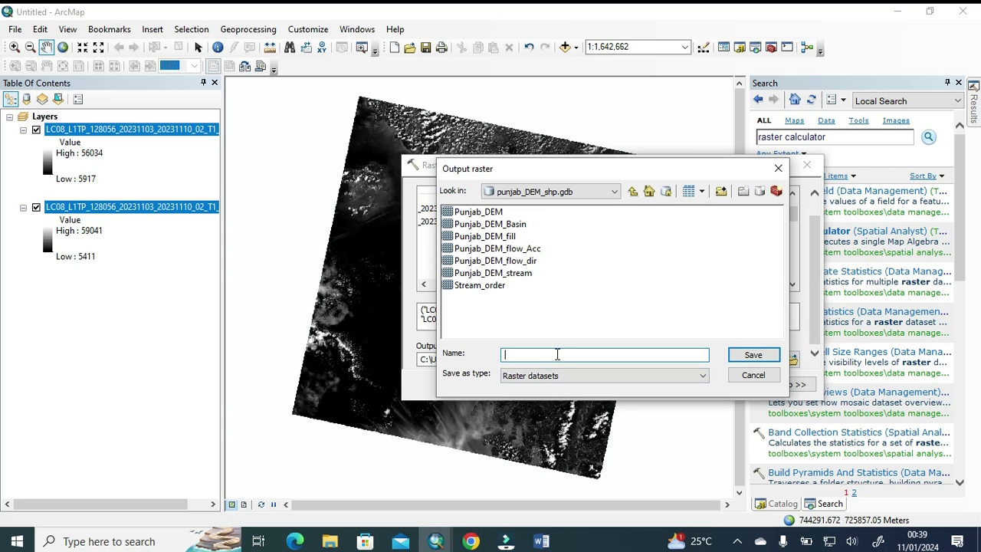
left_click(557, 354)
type("NDSI_Malaysia")
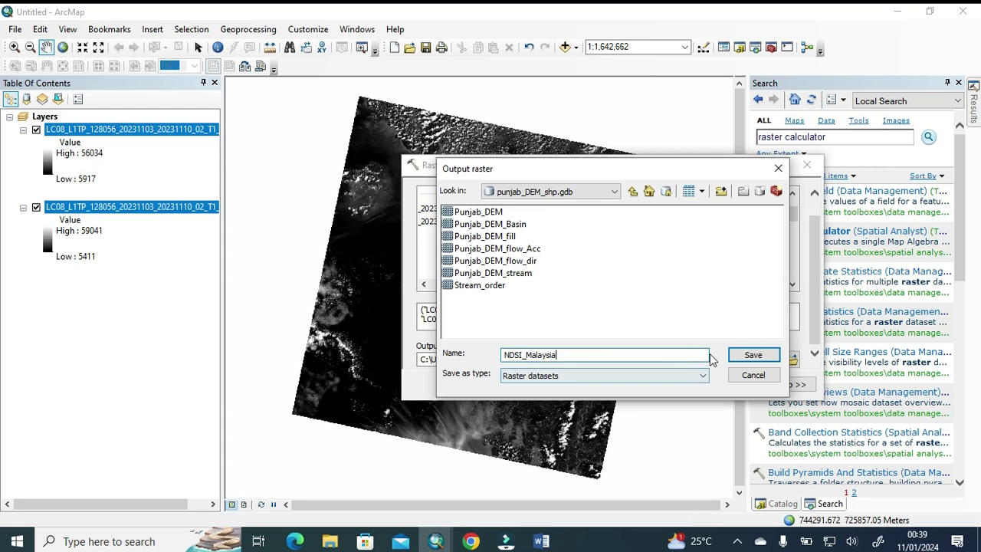
left_click(746, 355)
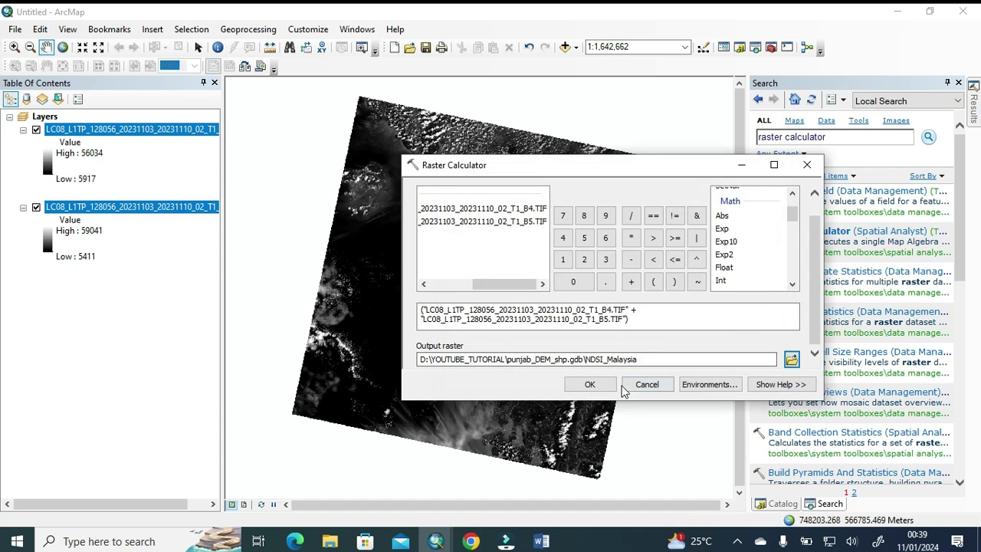
Step: Run the calculation, adding NDSI_Malaysia (-0.672499 to 0.375405) to the map
left_click(598, 385)
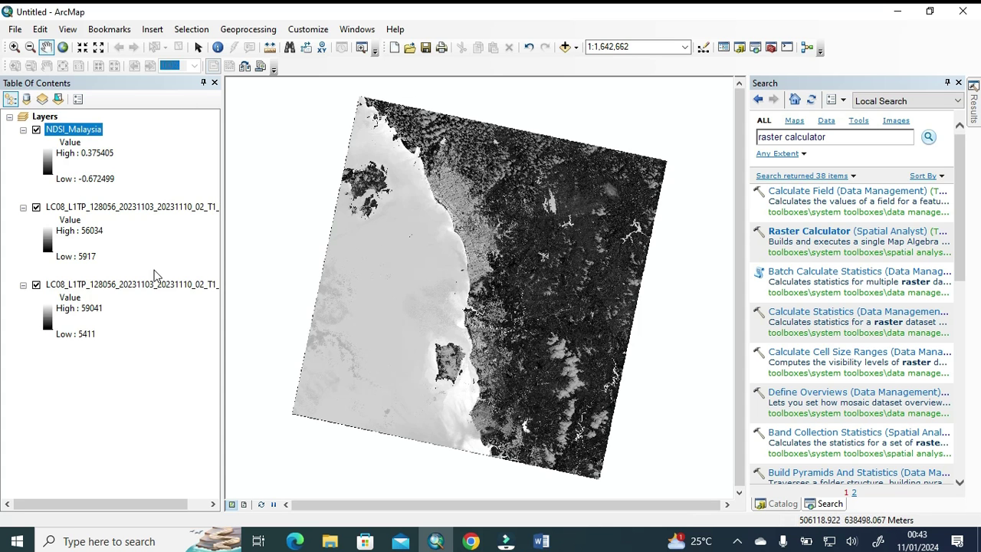
Step: Give the NDSI_Malaysia layer the red-yellow-blue colour ramp
left_click(45, 159)
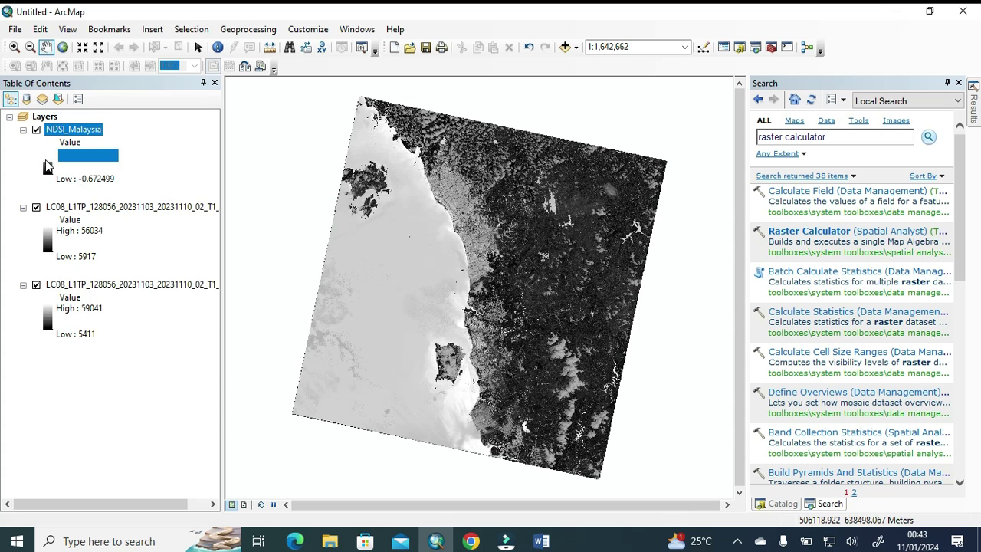
double_click(45, 158)
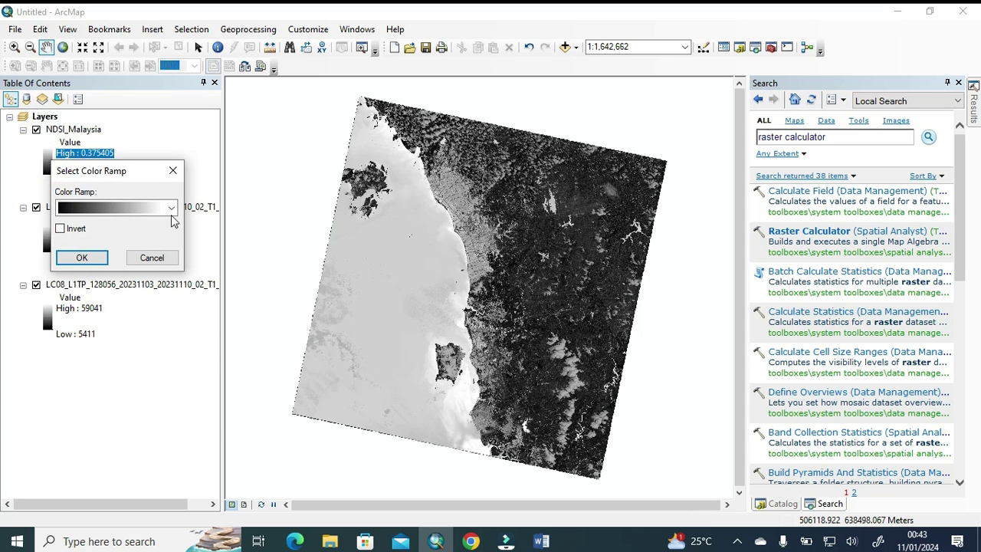
left_click(170, 208)
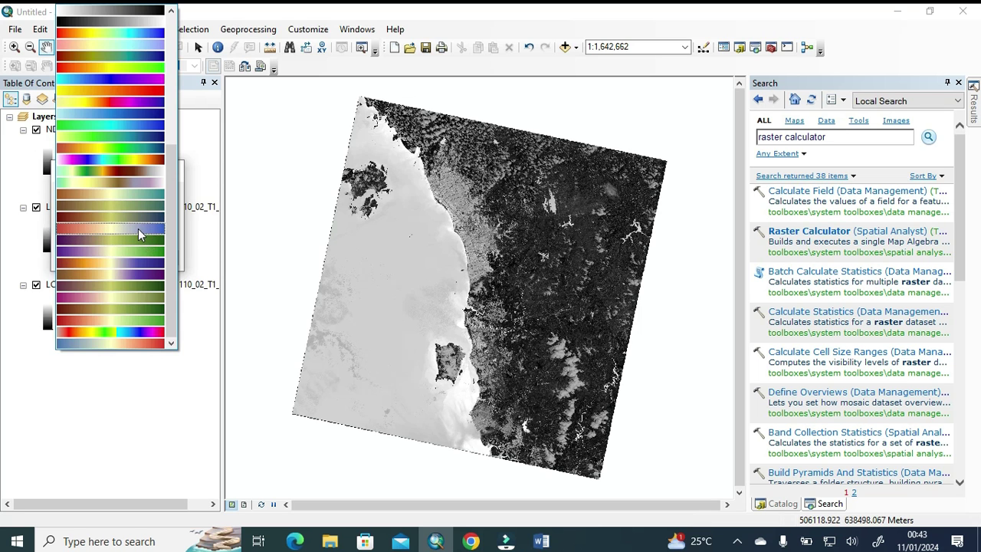
left_click(138, 229)
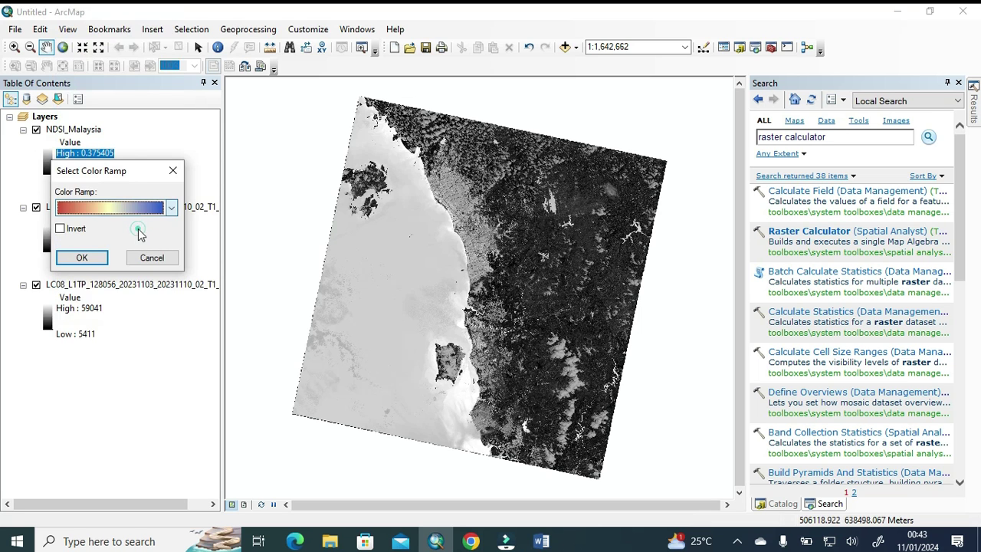
left_click(98, 259)
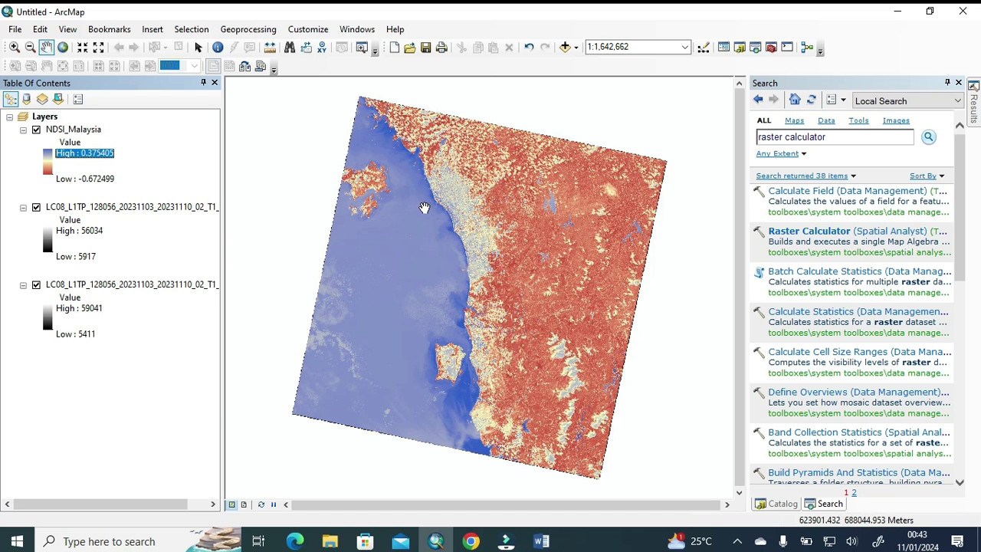
Step: Turn off all layers except NDSI_Malaysia and zoom in slightly on the raster
left_click_drag(423, 207, 442, 236)
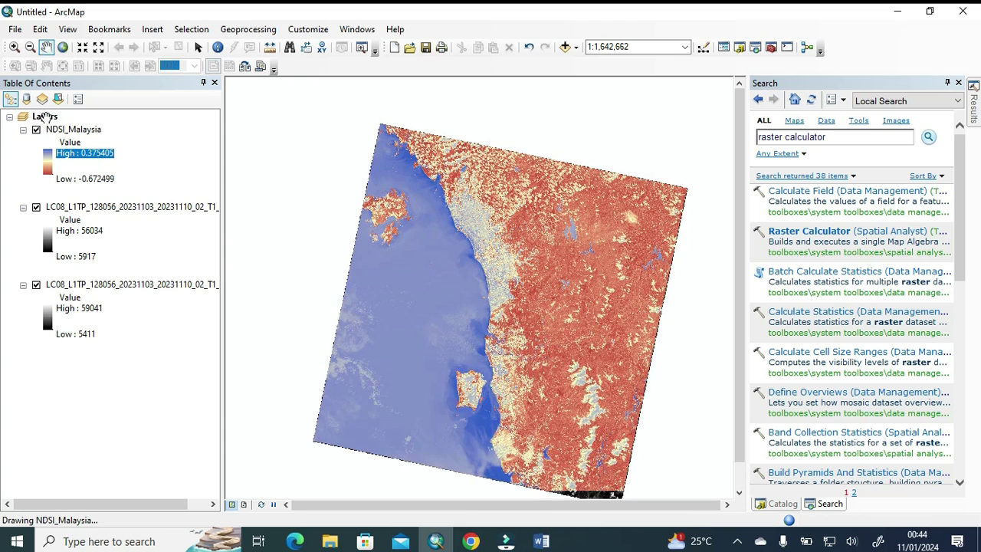
left_click(46, 117)
right_click(47, 119)
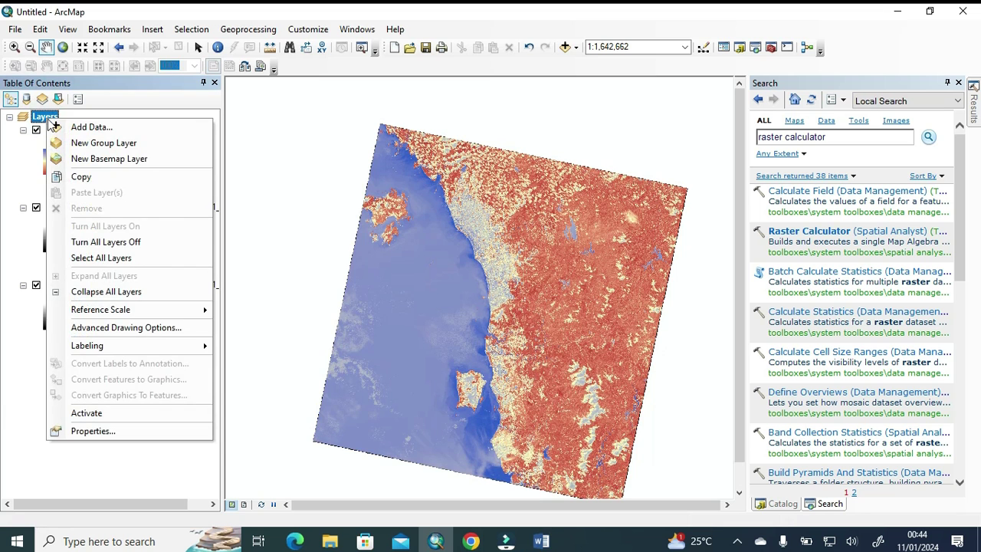
left_click(101, 242)
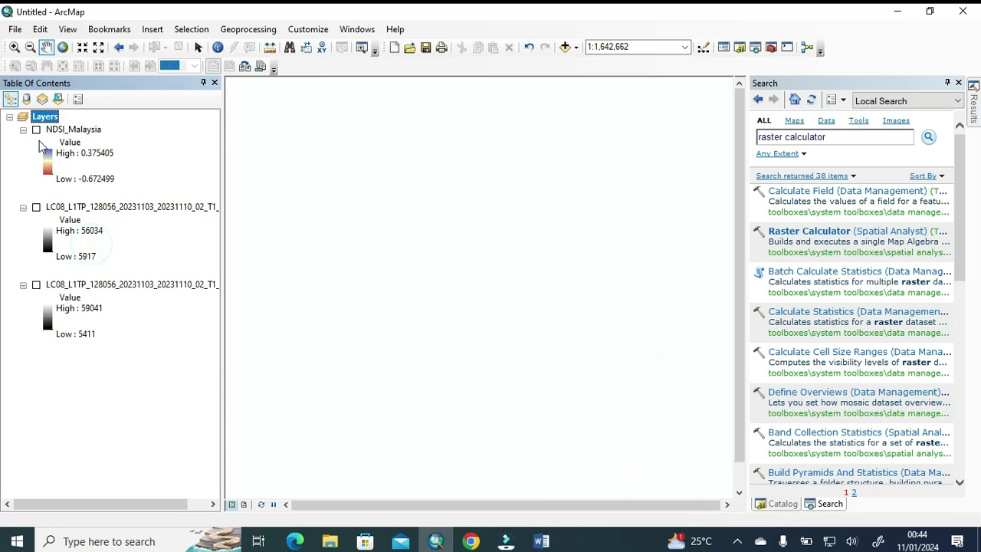
left_click(36, 130)
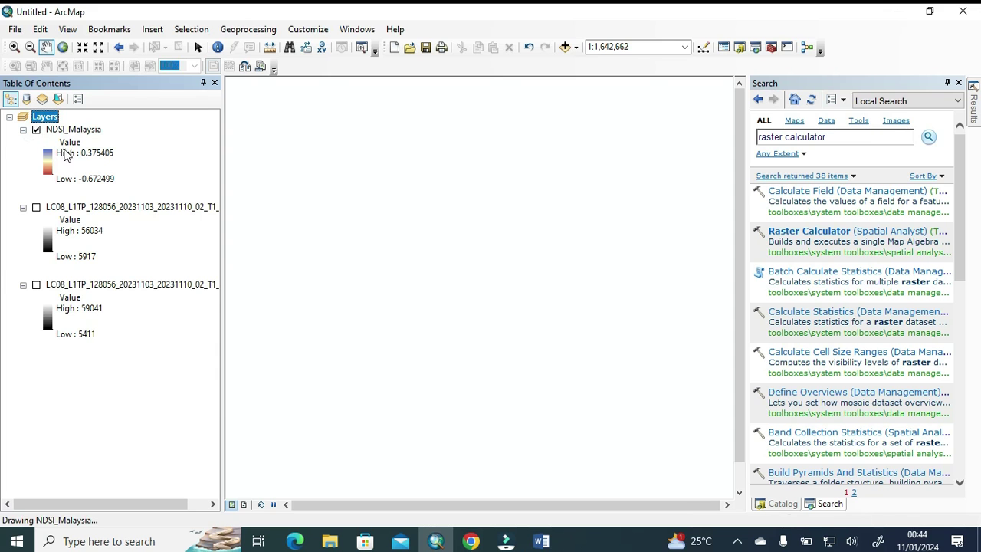
left_click(14, 47)
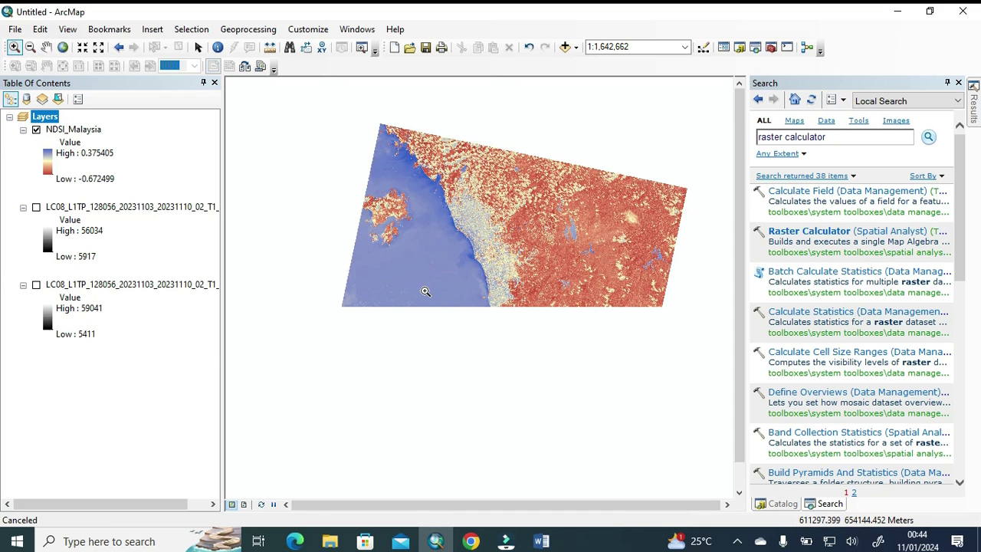
left_click(459, 237)
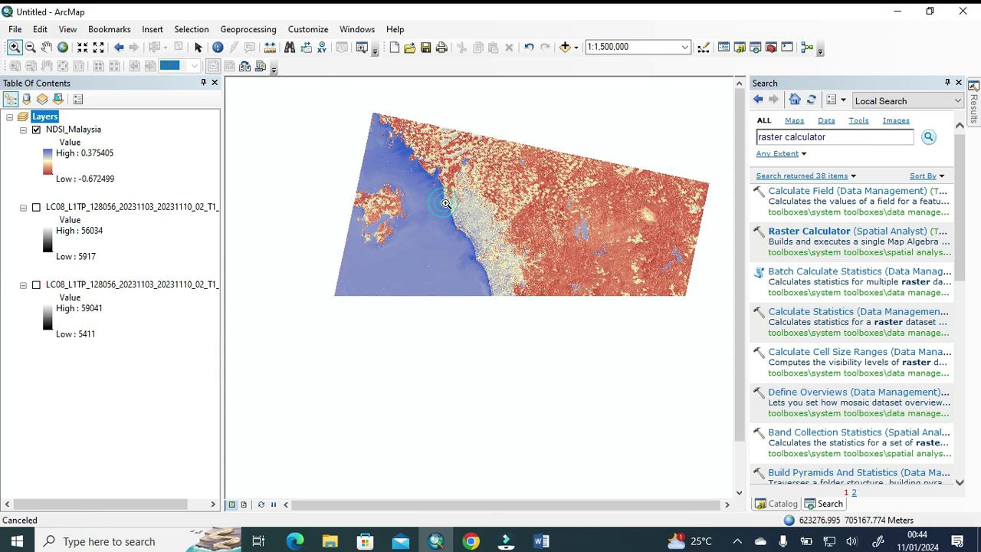
Step: Zoom in twice on the coastal strip, then return to the raster's full extent
left_click_drag(444, 203, 504, 275)
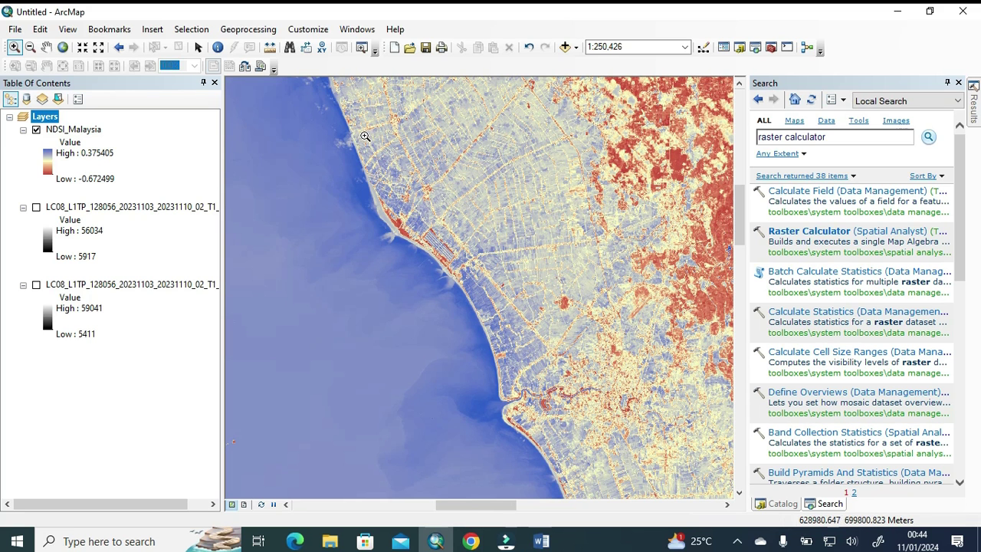
left_click_drag(365, 135, 596, 427)
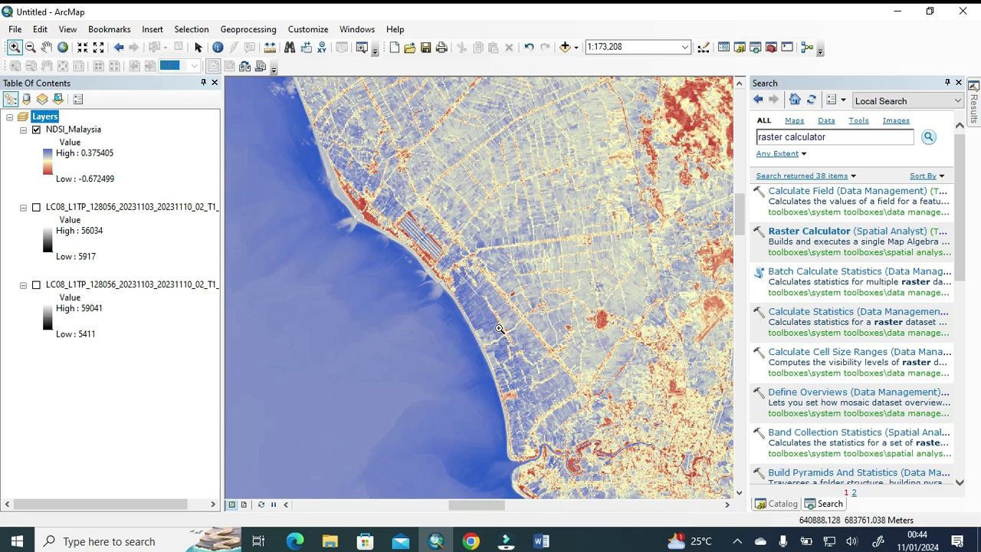
left_click(66, 50)
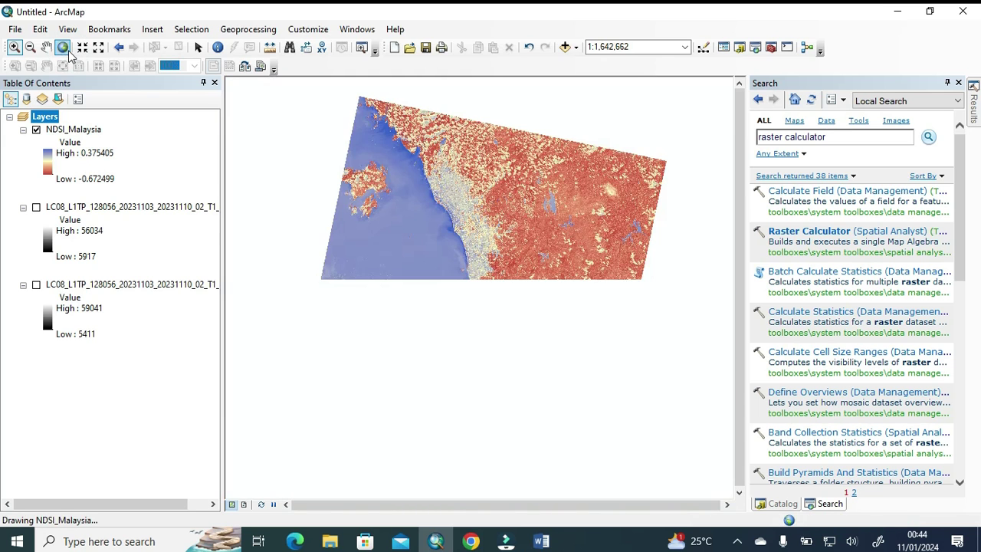